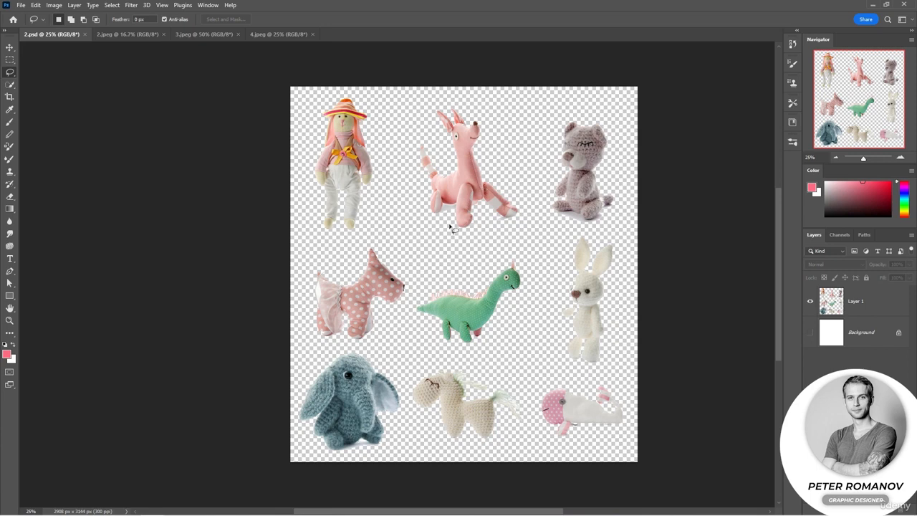
# Step: Select the pink deer toy on Layer 1 of 2.psd with a freehand lasso and paste a copy into 2.jpeg
pyautogui.moveTo(434, 230)
pyautogui.mouseDown()
pyautogui.moveTo(521, 228)
pyautogui.moveTo(520, 191)
pyautogui.moveTo(480, 103)
pyautogui.moveTo(437, 101)
pyautogui.moveTo(416, 124)
pyautogui.moveTo(410, 195)
pyautogui.moveTo(433, 238)
pyautogui.mouseUp()
pyautogui.click(857, 304)
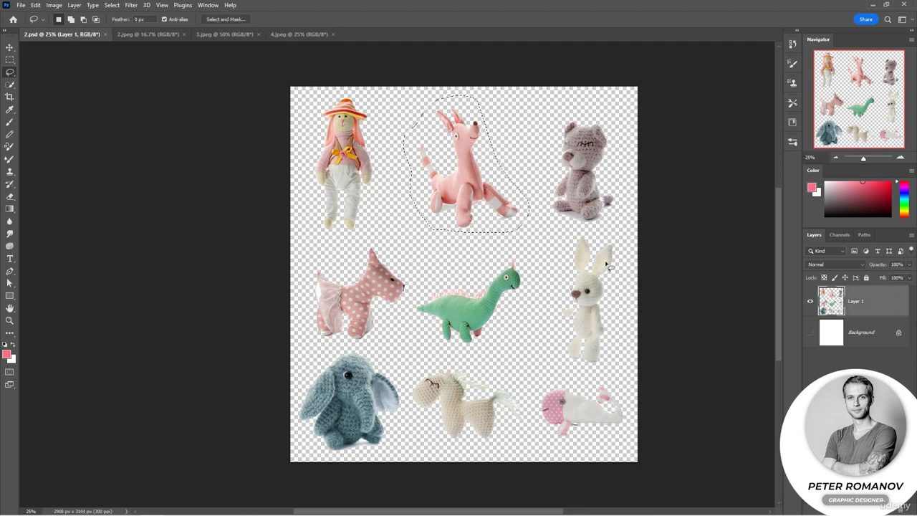
pyautogui.click(152, 34)
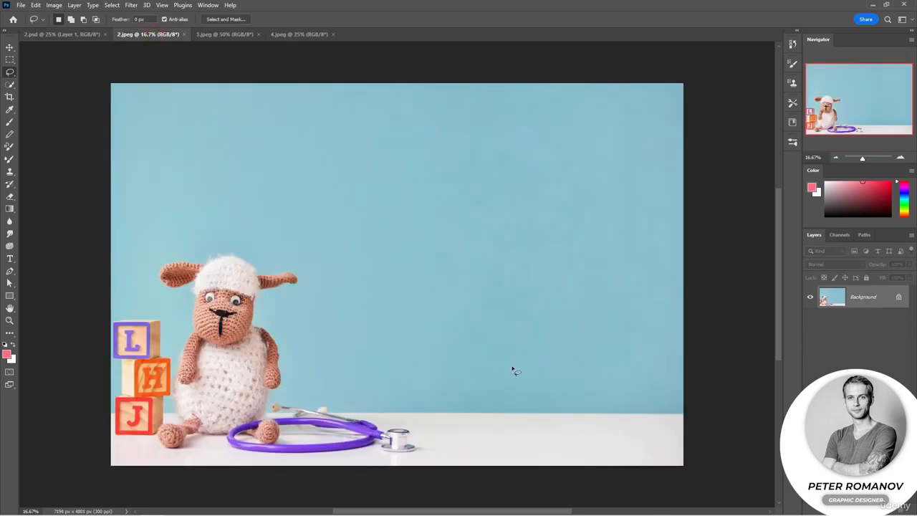
pyautogui.hotkey('ctrl', 'v')
pyautogui.press('v')
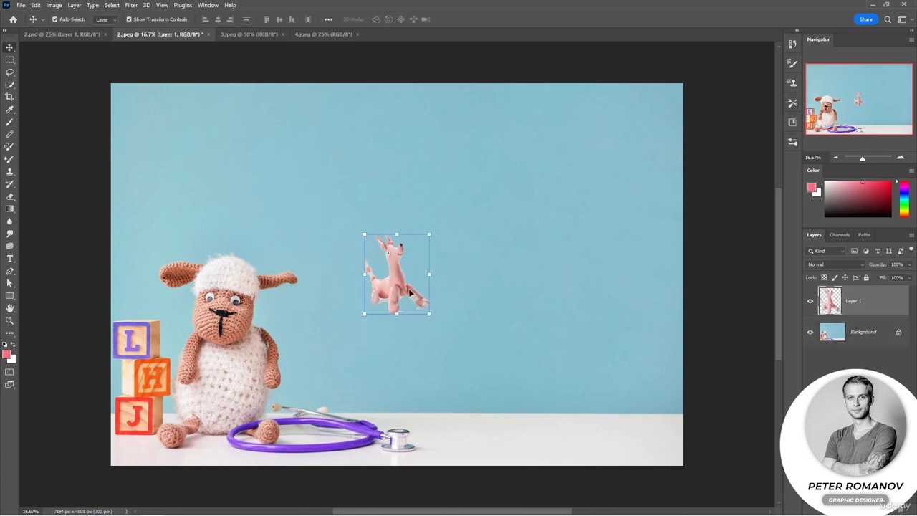
# Step: Move the pasted pink toy onto the white table beside the stethoscope and enlarge it
pyautogui.moveTo(396, 291); pyautogui.dragTo(469, 423)
pyautogui.moveTo(501, 367); pyautogui.dragTo(531, 330)
pyautogui.moveTo(487, 383); pyautogui.dragTo(482, 390)
pyautogui.press('Return')
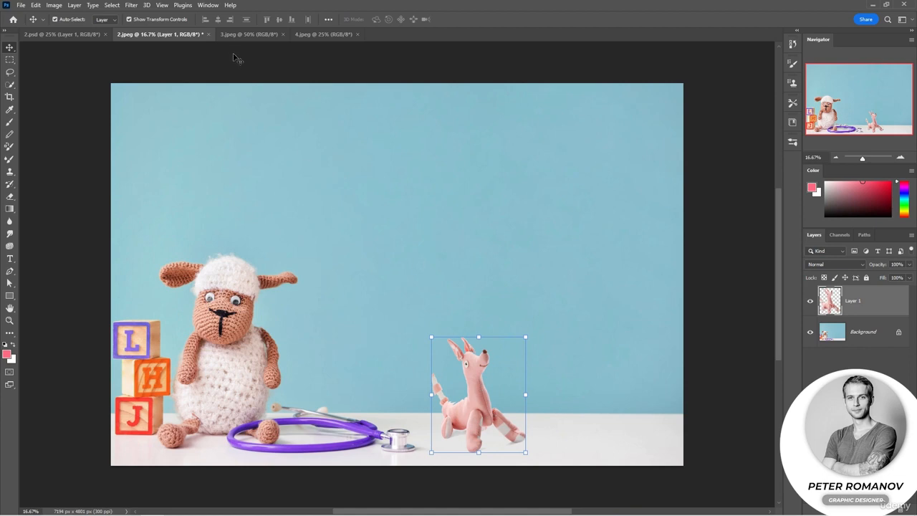
# Step: Trace the yellow duck in 3.jpeg with the Magnetic Lasso tool and close the outline into a selection
pyautogui.click(242, 35)
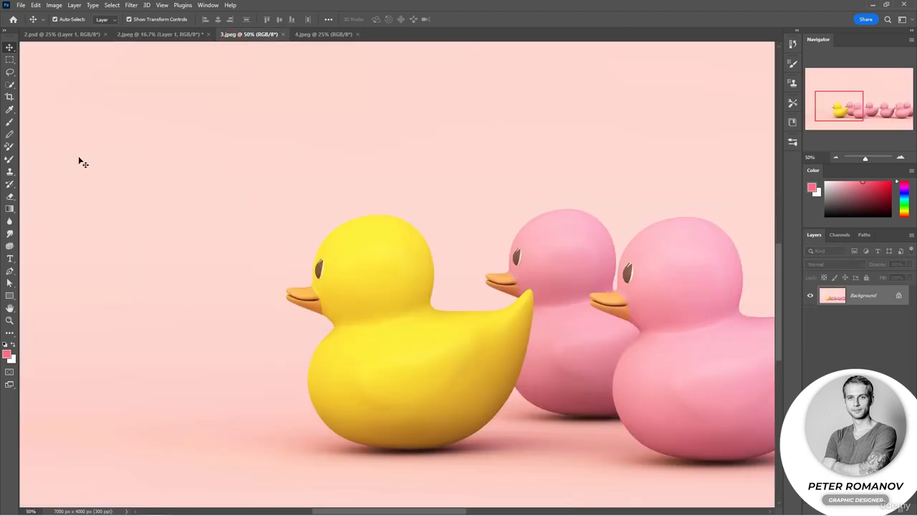
pyautogui.press('l')
pyautogui.click(10, 335)
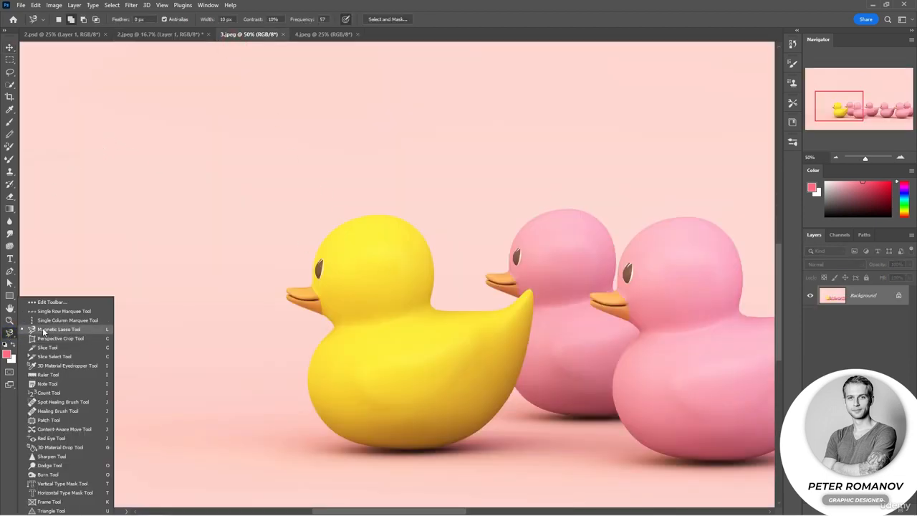
pyautogui.click(481, 11)
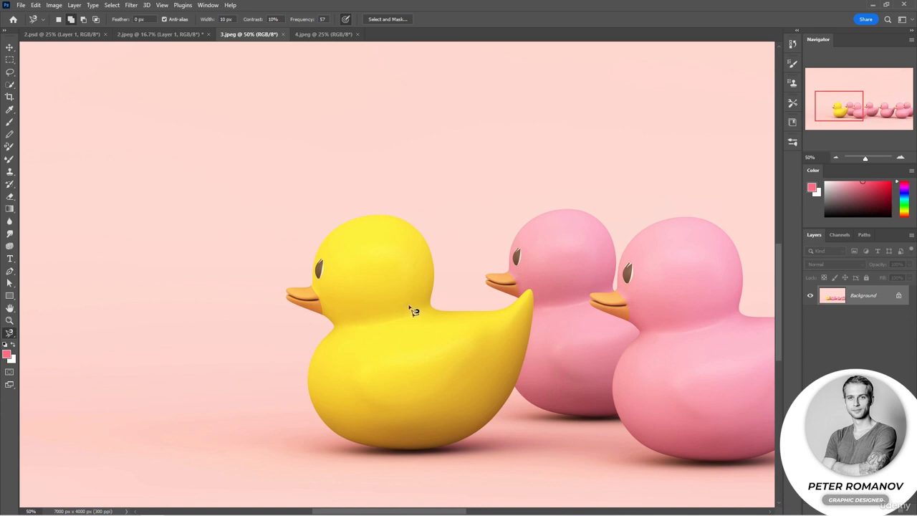
pyautogui.click(322, 342)
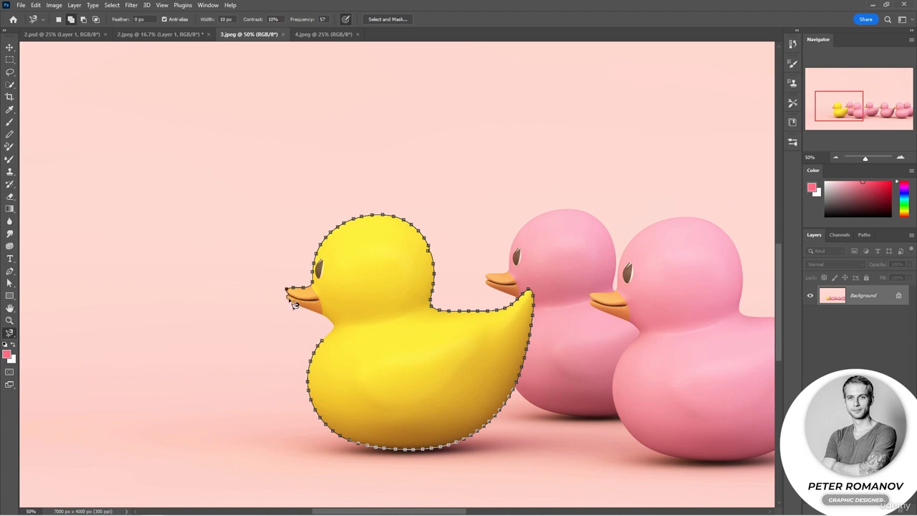
pyautogui.click(321, 345)
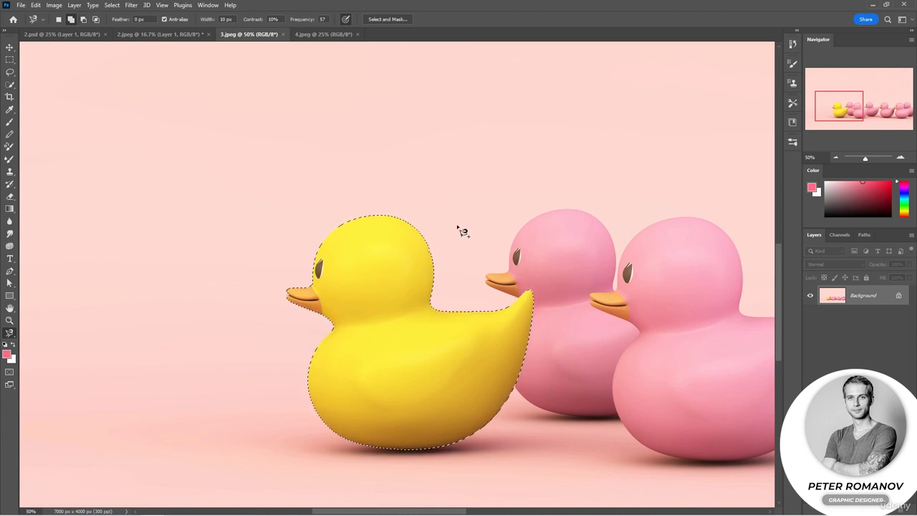
pyautogui.click(415, 243)
pyautogui.press('Escape')
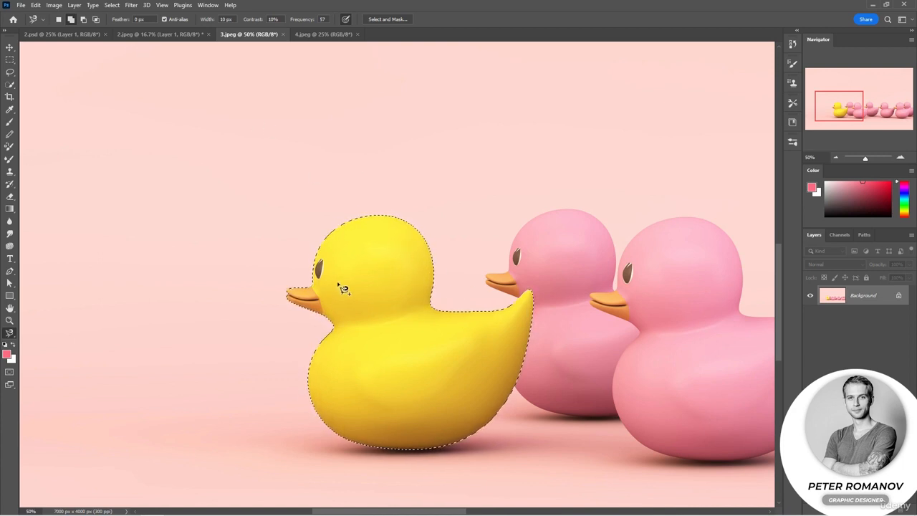
pyautogui.click(424, 261)
pyautogui.press('Escape')
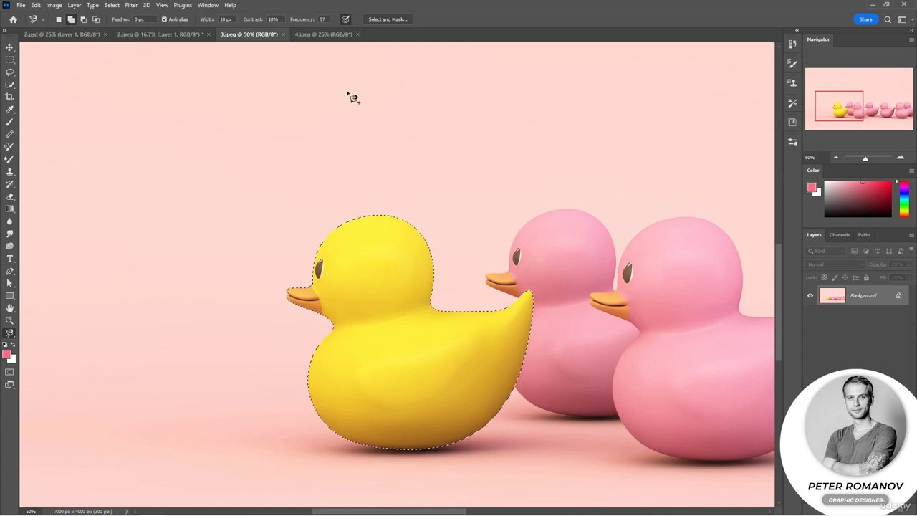
# Step: Copy the selected yellow duck and paste it into 2.jpeg
pyautogui.hotkey('ctrl', 'c')
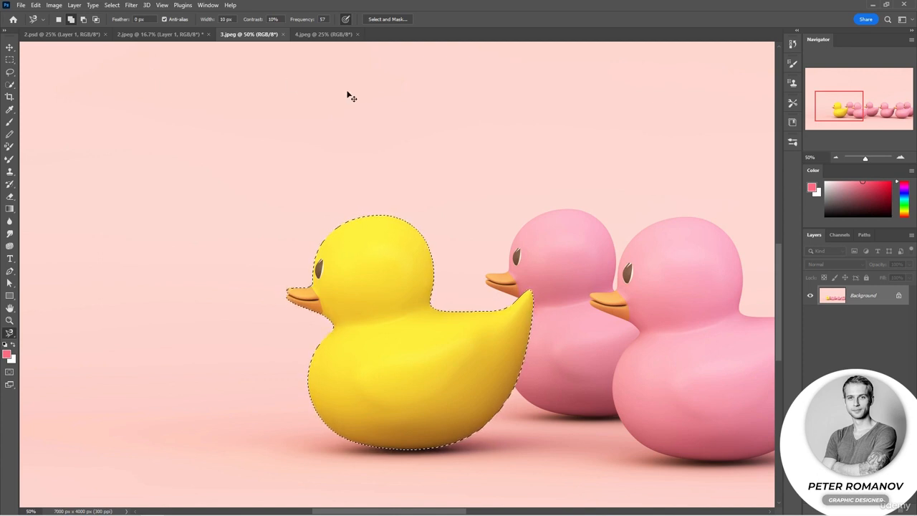
pyautogui.click(157, 34)
pyautogui.hotkey('ctrl', 'v')
pyautogui.press('v')
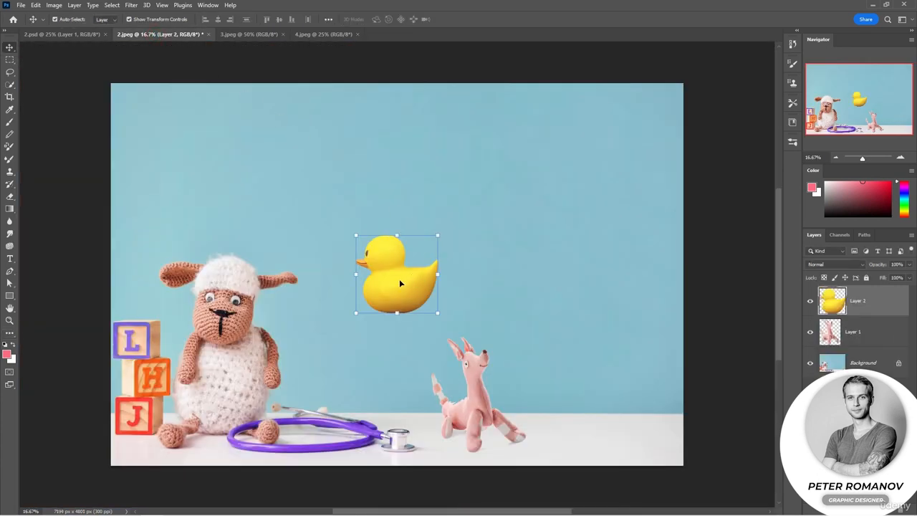
# Step: Move the duck onto the table to the right of the pink toy, scale it down and deselect its layer
pyautogui.moveTo(399, 278)
pyautogui.mouseDown()
pyautogui.moveTo(578, 391)
pyautogui.moveTo(574, 417)
pyautogui.mouseUp()
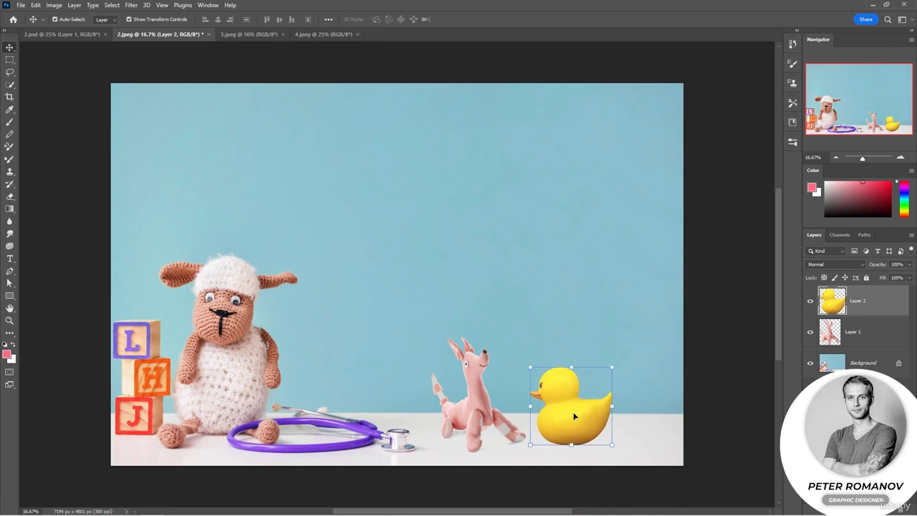
pyautogui.moveTo(613, 370); pyautogui.dragTo(599, 380)
pyautogui.moveTo(566, 417)
pyautogui.mouseDown()
pyautogui.moveTo(433, 426)
pyautogui.moveTo(439, 420)
pyautogui.moveTo(434, 426)
pyautogui.moveTo(410, 397)
pyautogui.moveTo(487, 402)
pyautogui.moveTo(552, 424)
pyautogui.mouseUp()
pyautogui.moveTo(570, 389); pyautogui.dragTo(562, 397)
pyautogui.moveTo(541, 428); pyautogui.dragTo(567, 430)
pyautogui.click(649, 384)
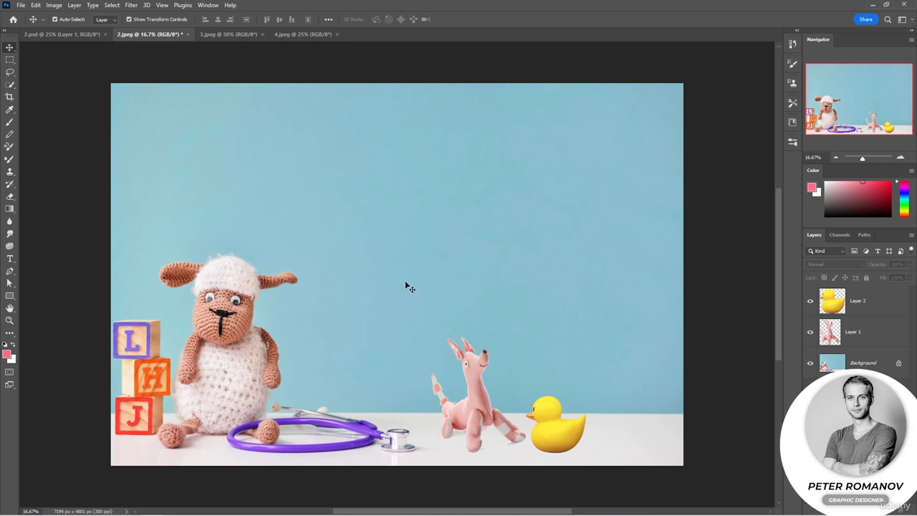
# Step: Apply Select and Mask to the yellow duck selection in 3.jpeg, accepting the offered settings
pyautogui.click(10, 72)
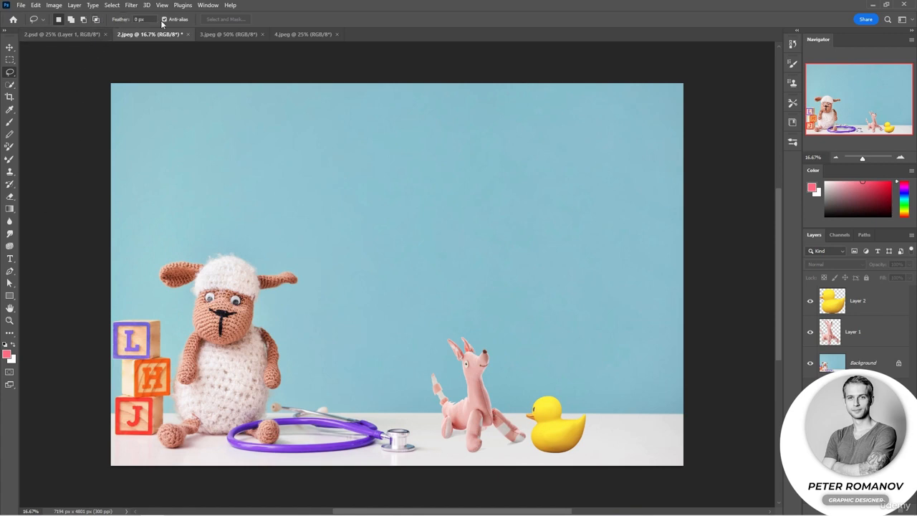
pyautogui.click(10, 334)
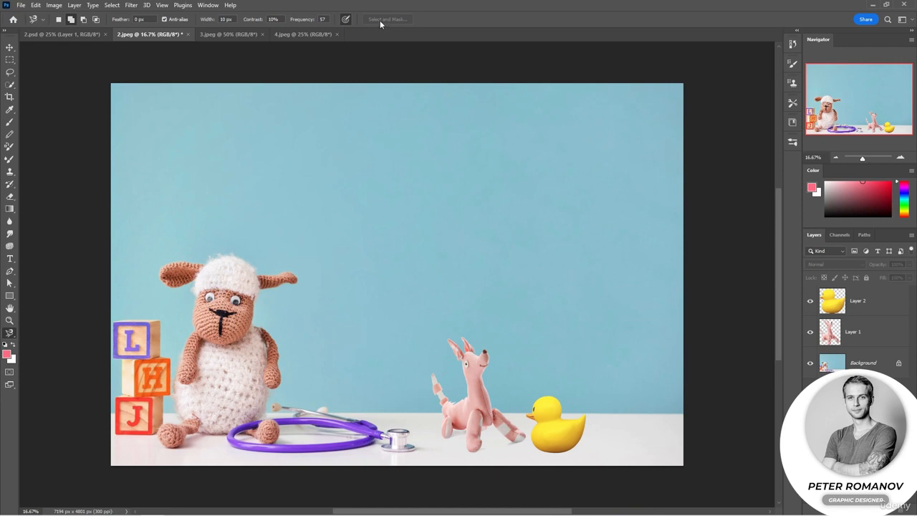
pyautogui.click(873, 304)
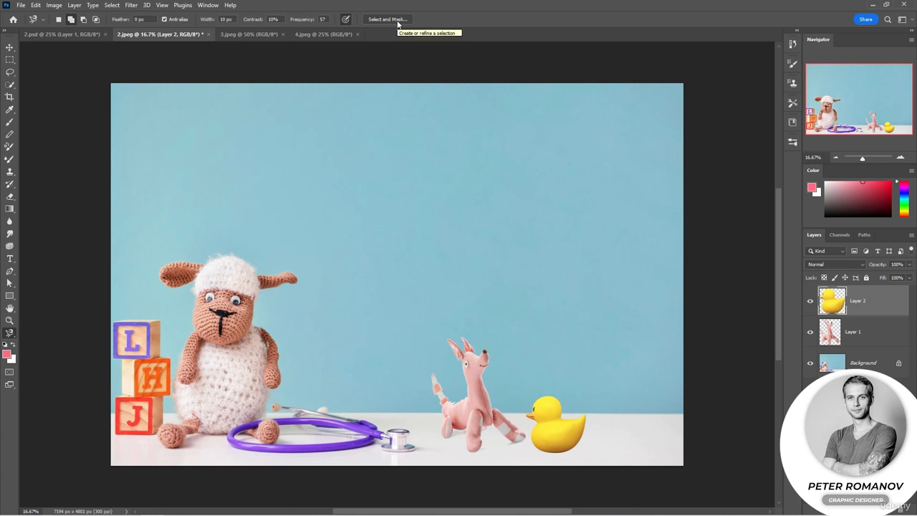
pyautogui.click(258, 34)
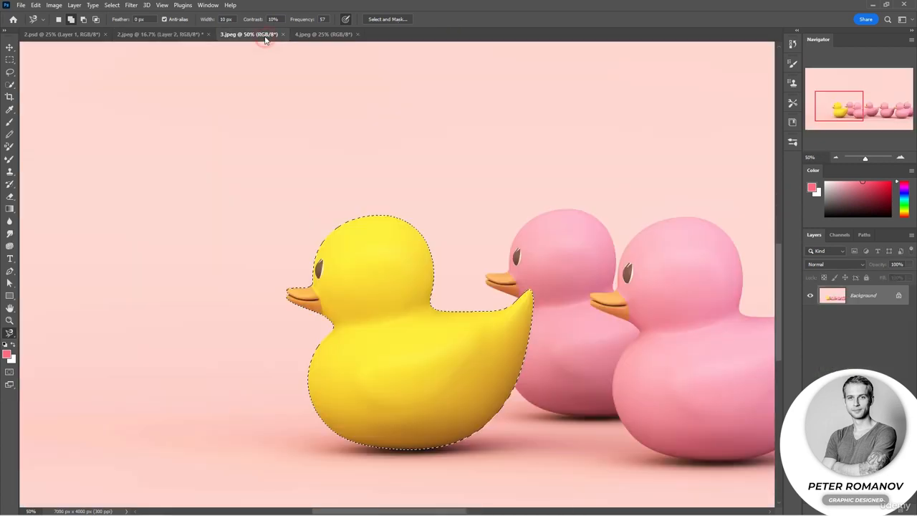
pyautogui.click(385, 20)
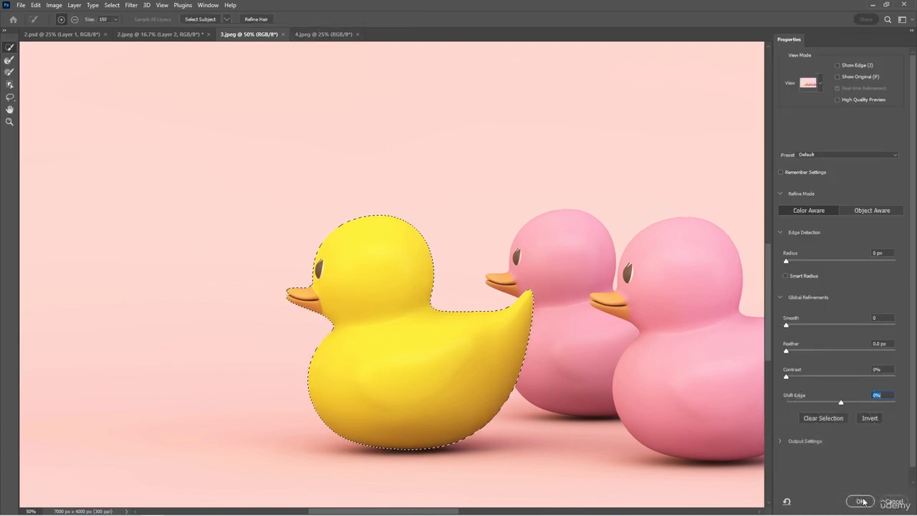
pyautogui.click(862, 500)
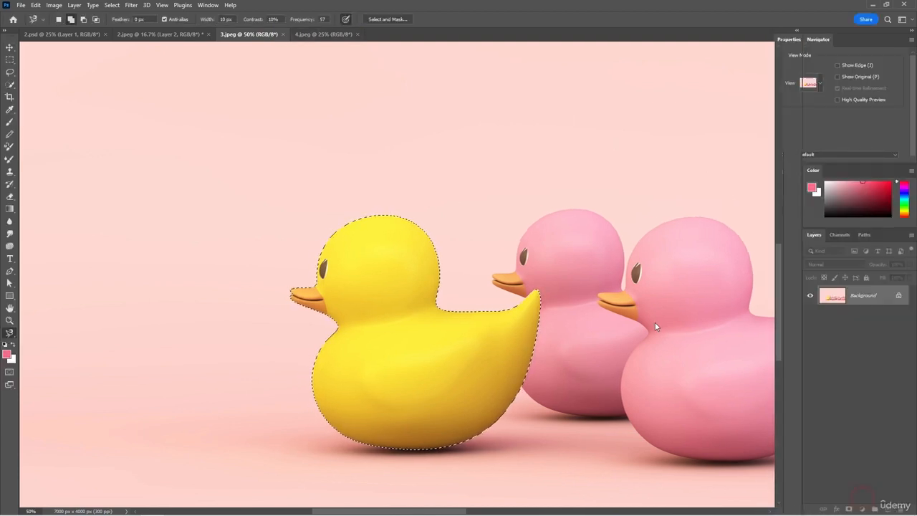
# Step: Select the cardboard box in 4.jpeg by tracing its straight edges with the Polygonal Lasso tool
pyautogui.click(309, 34)
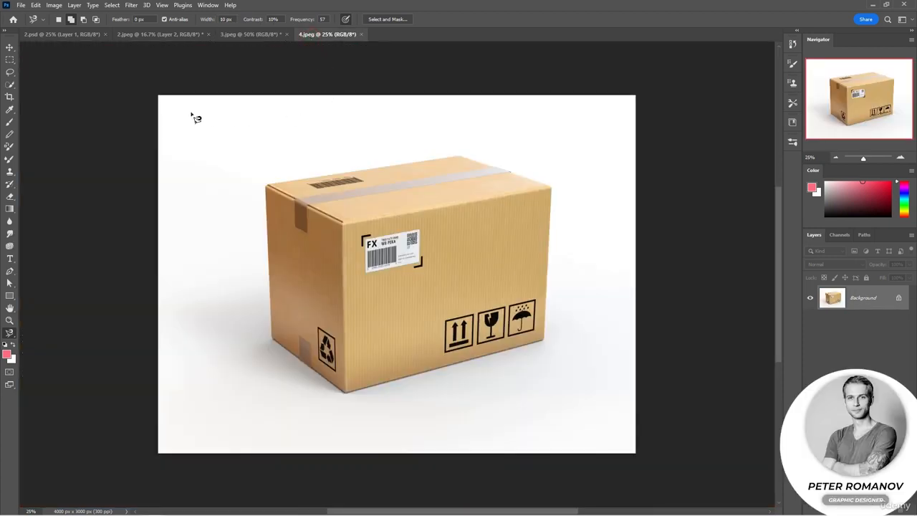
pyautogui.rightClick(9, 72)
pyautogui.click(32, 76)
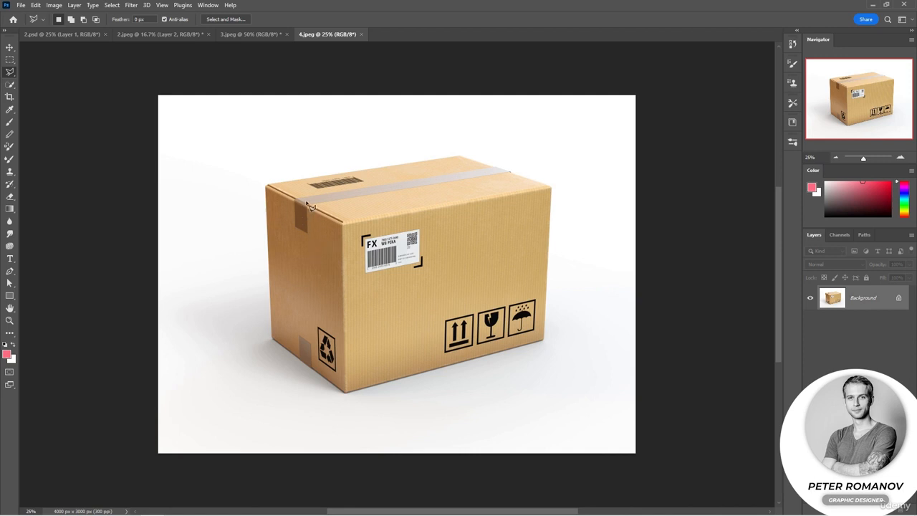
pyautogui.click(265, 189)
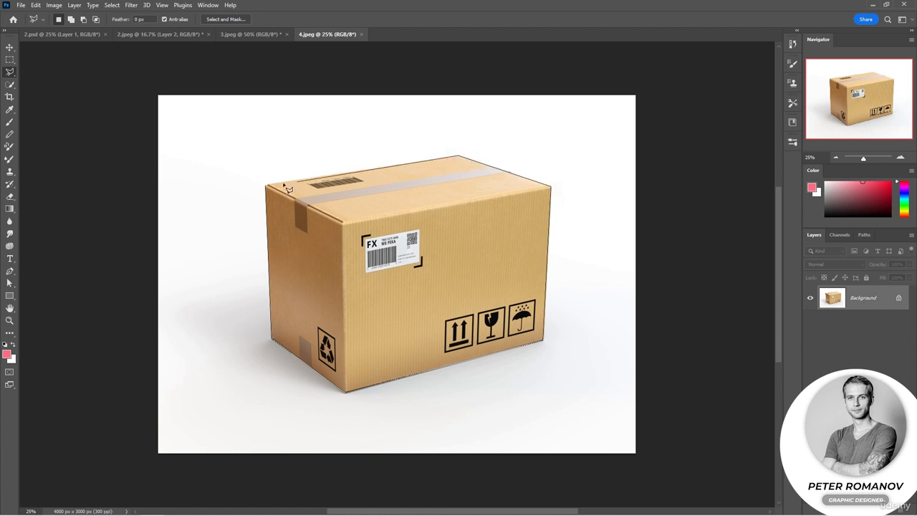
pyautogui.click(267, 186)
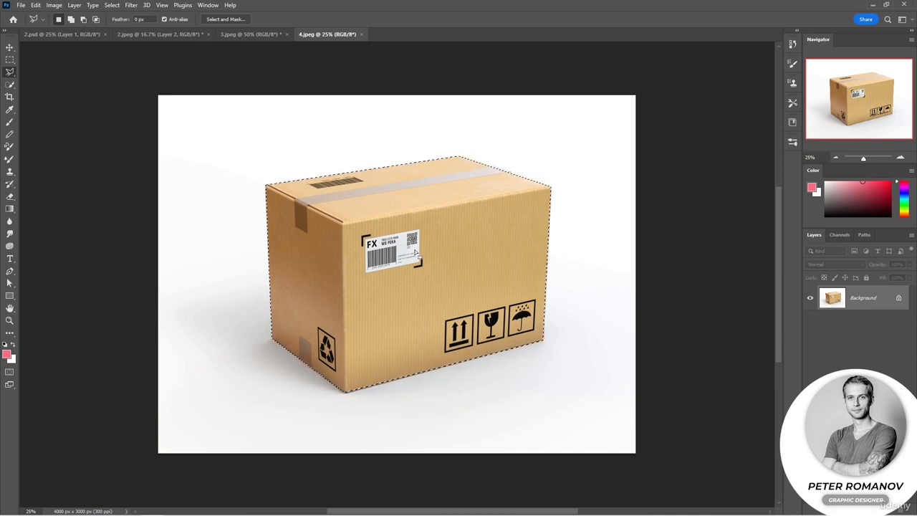
# Step: Copy the selected box to a new layer and move the copy about 624 px right and 428 px down
pyautogui.hotkey('ctrl', 'j')
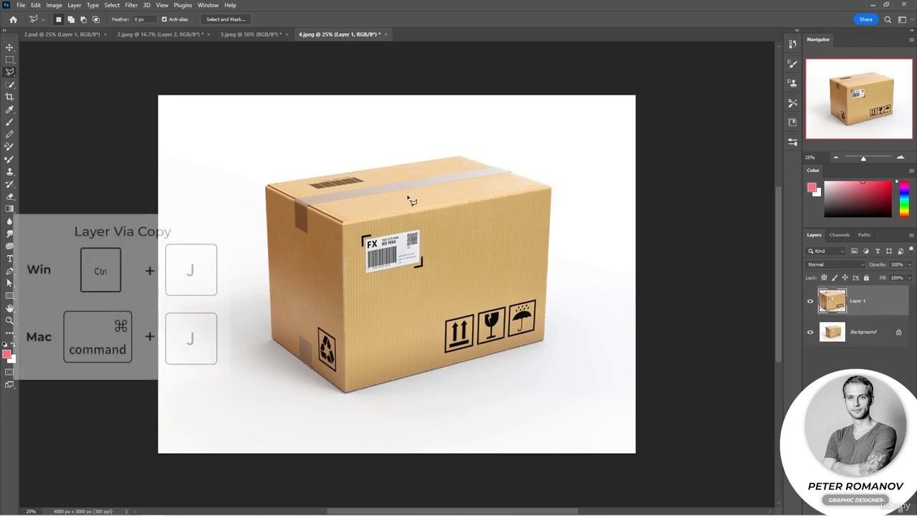
pyautogui.press('v')
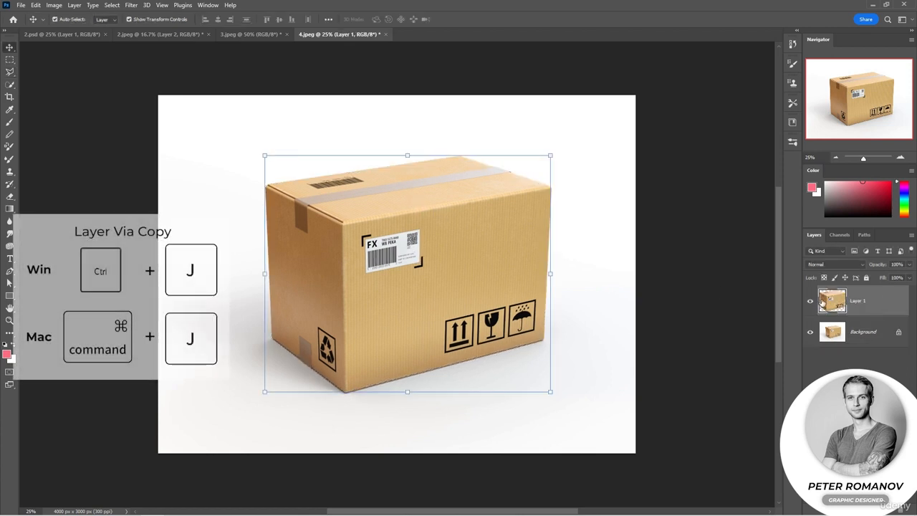
pyautogui.moveTo(377, 250); pyautogui.dragTo(453, 300)
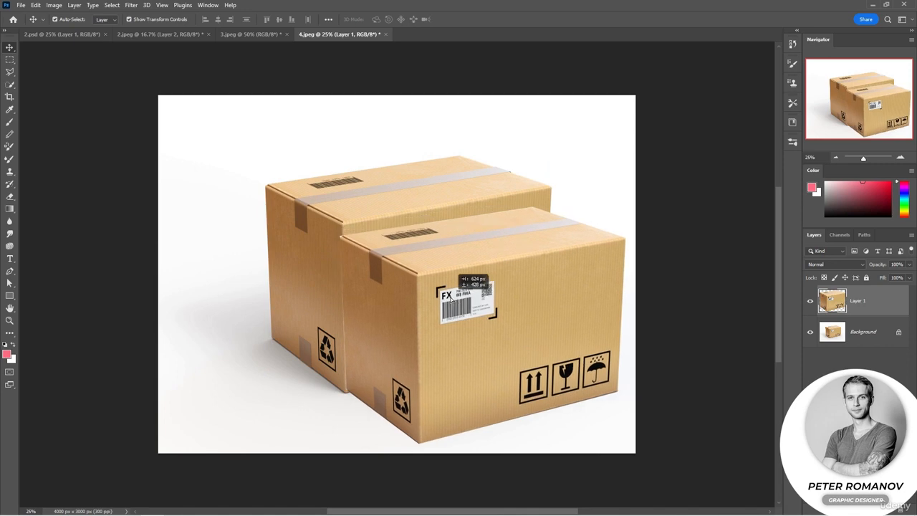
# Step: Scale the box copy down and position it in front of the original box's lower right corner
pyautogui.hotkey('ctrl', 't')
pyautogui.moveTo(337, 205); pyautogui.dragTo(424, 280)
pyautogui.moveTo(508, 360); pyautogui.dragTo(505, 327)
pyautogui.click(665, 335)
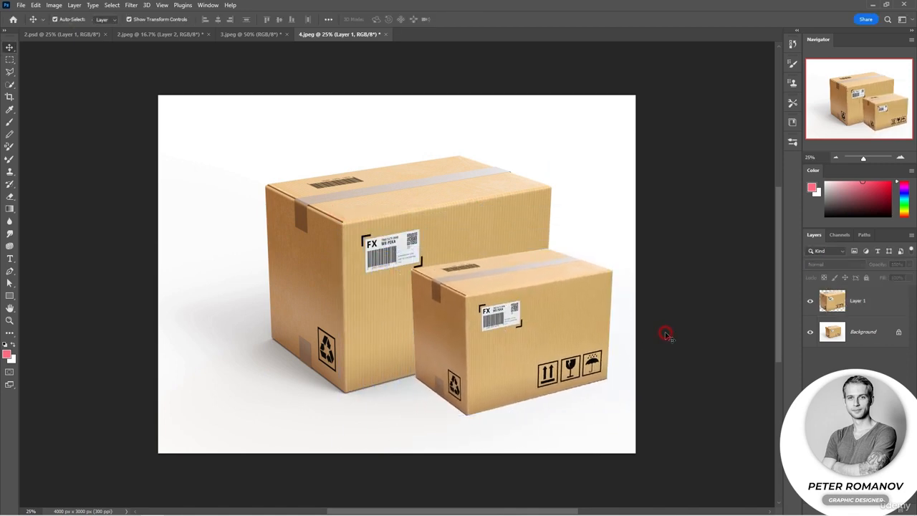
pyautogui.moveTo(539, 349); pyautogui.dragTo(548, 354)
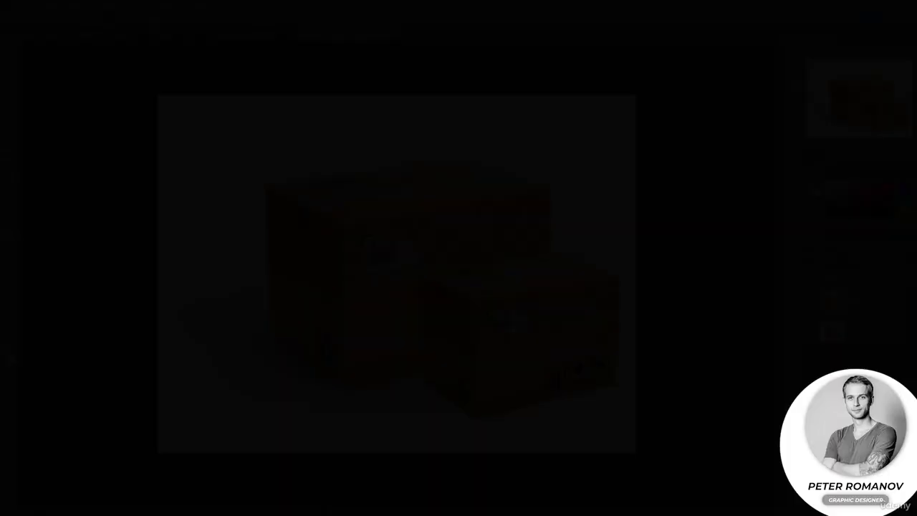